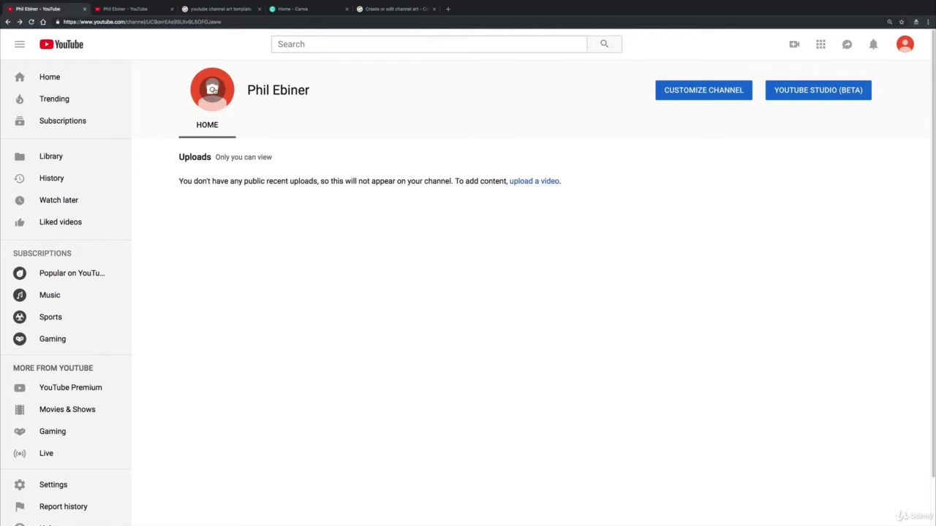
Replace the Google profile photo with the cropped 2019 headshot from Pictures > Headshots, then return to YouTube
left_click(212, 90)
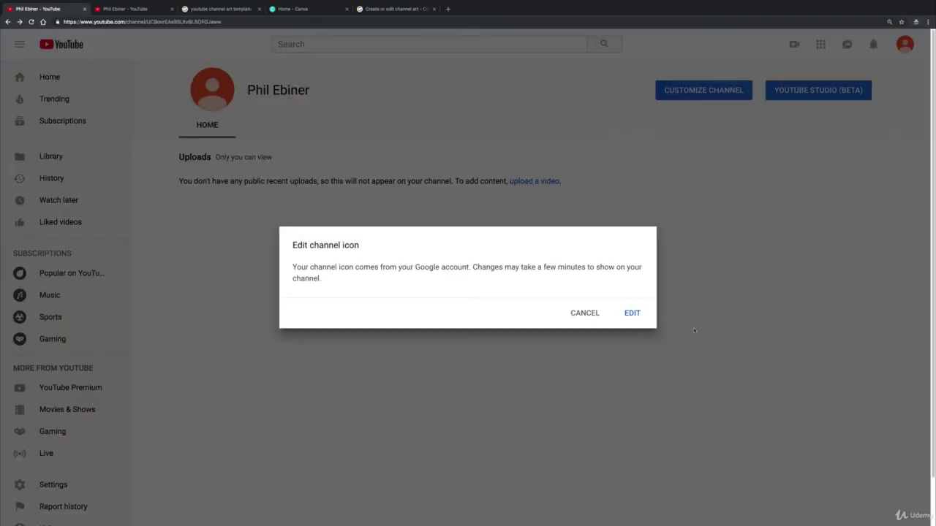
left_click(633, 313)
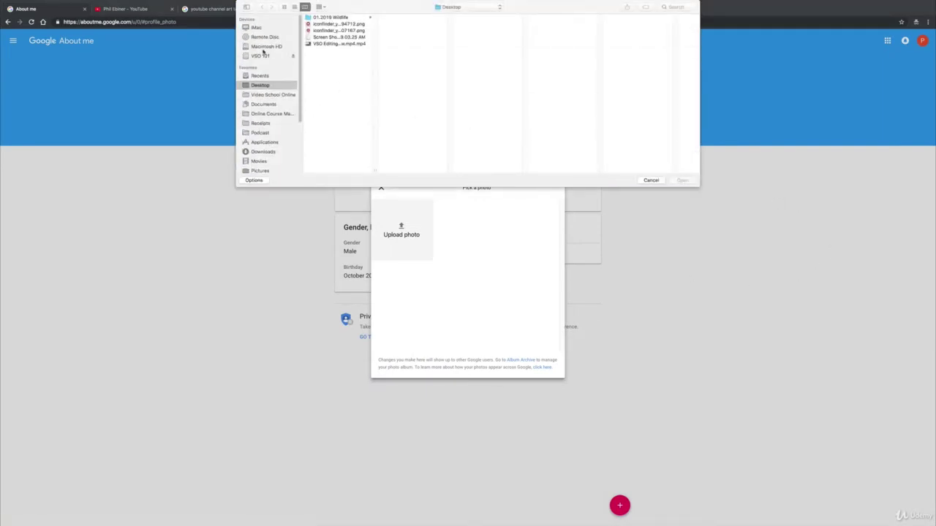
left_click(260, 169)
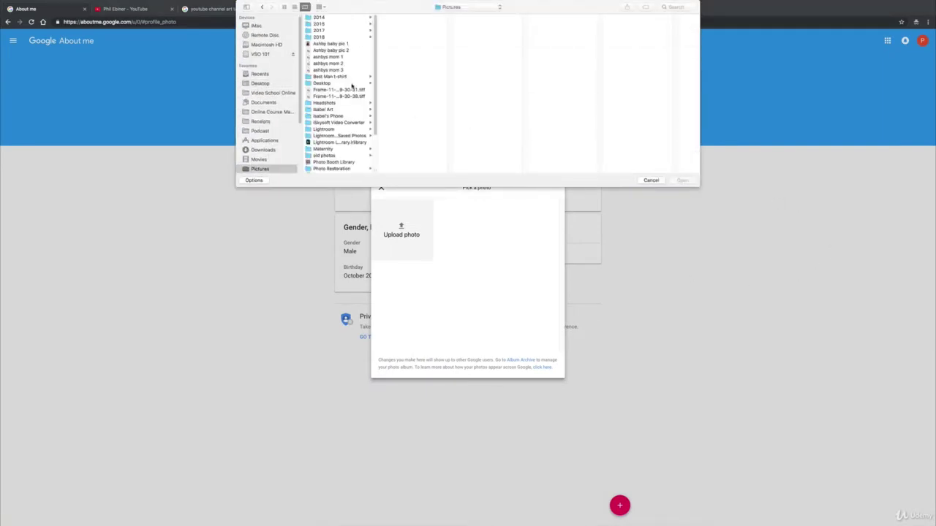
left_click(329, 102)
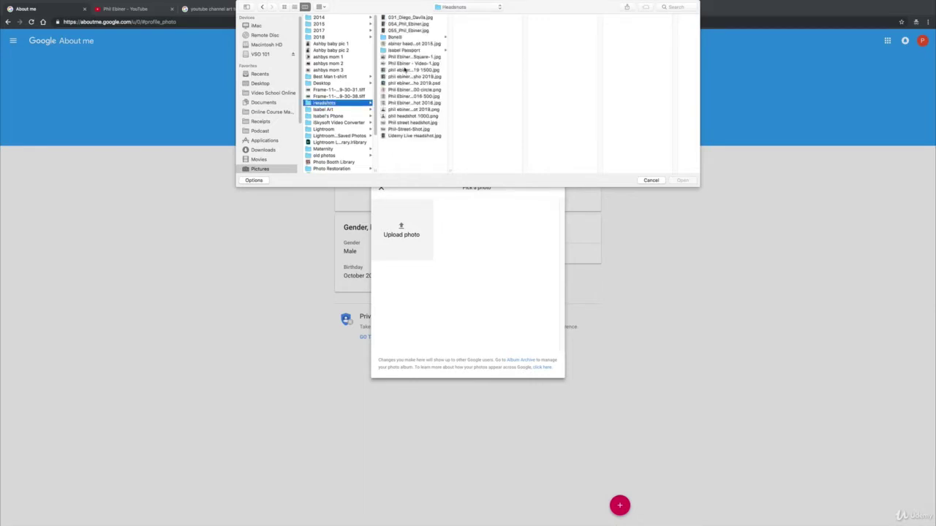
left_click(404, 71)
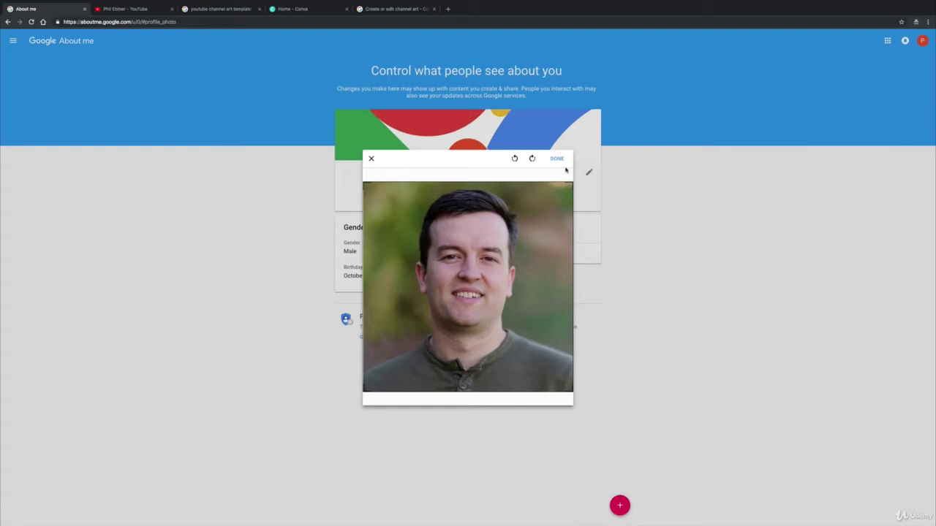
left_click(558, 159)
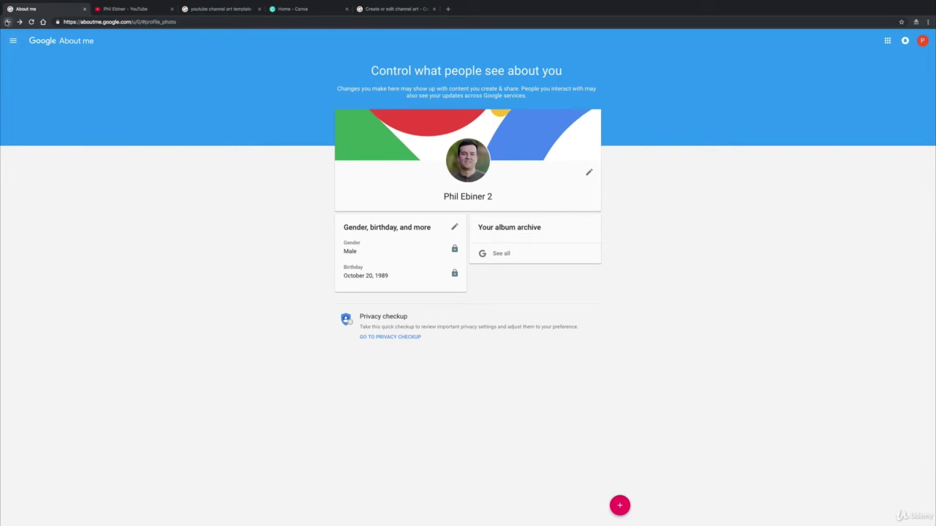
left_click(7, 21)
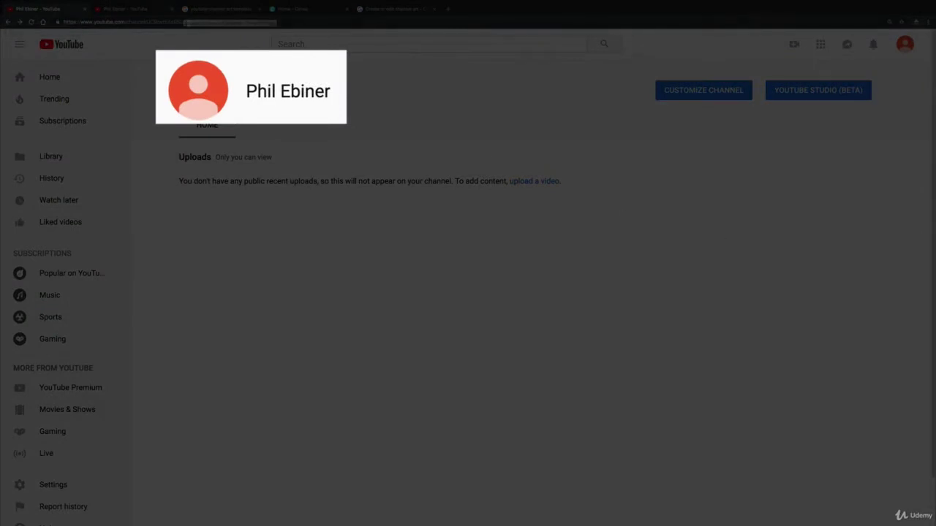
left_click(210, 22)
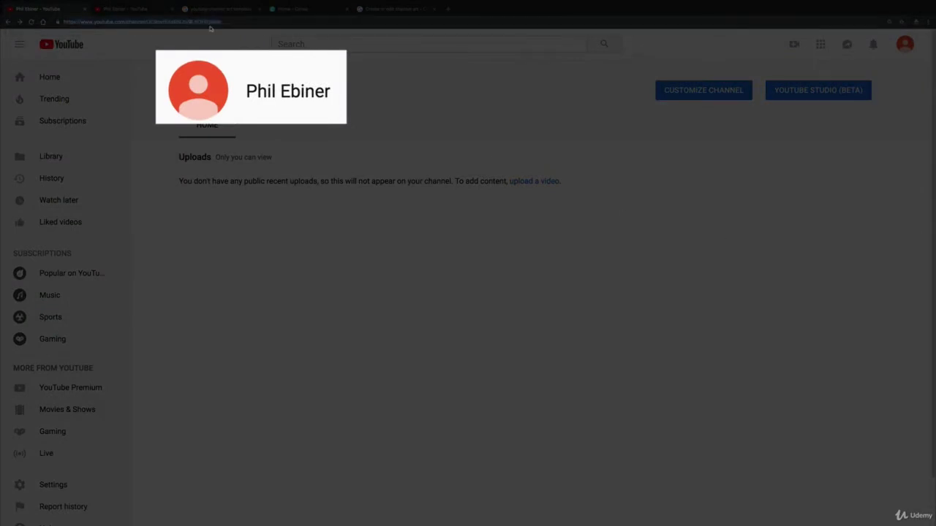
left_click(287, 25)
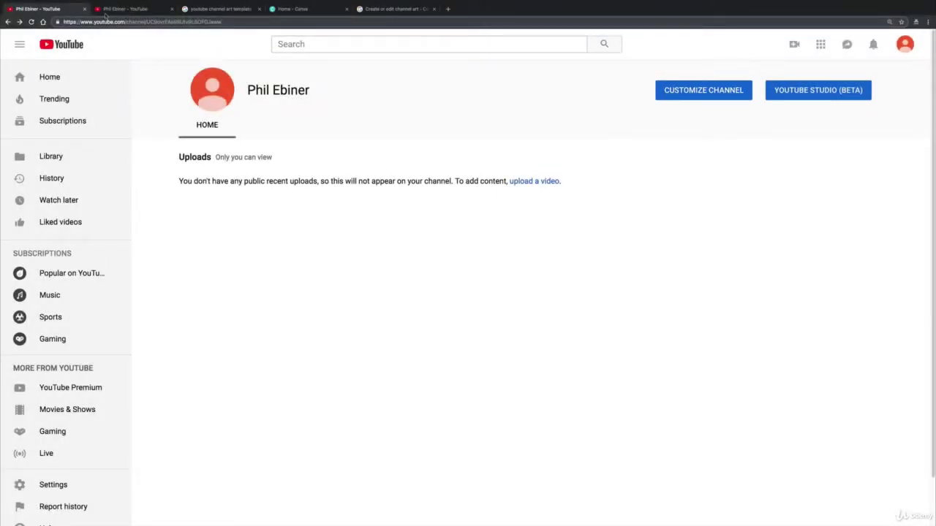
View the example Video School Online channel in the second tab with the sidebar collapsed
left_click(139, 9)
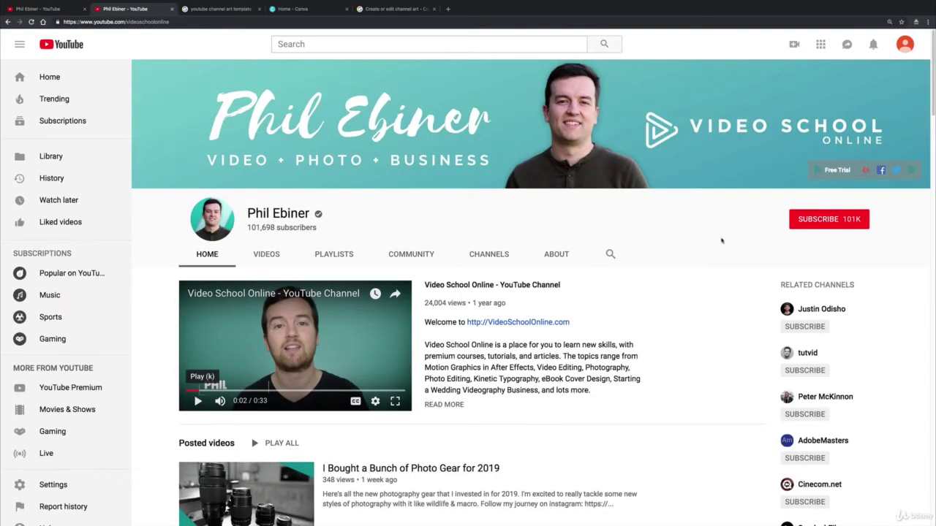
left_click(20, 44)
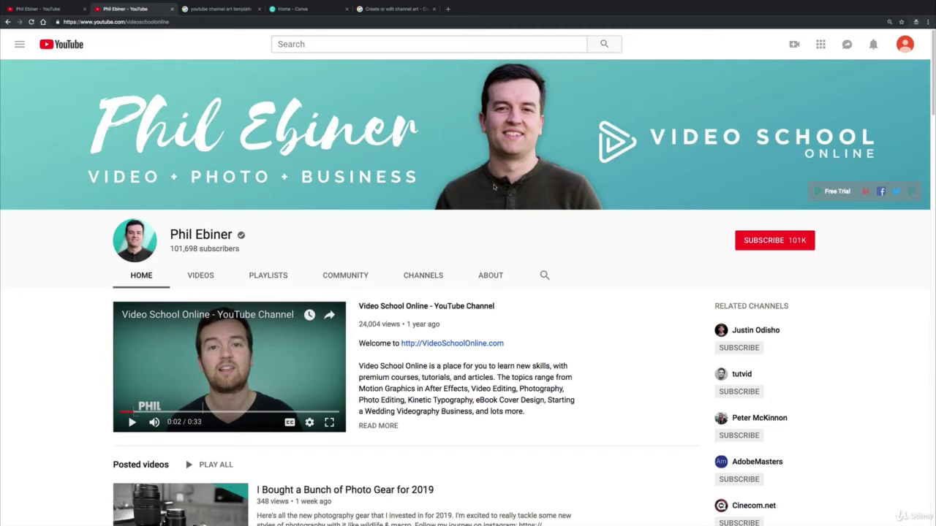
Open Customize Channel on your own channel, now showing the headshot icon, with the side guide hidden
left_click(64, 10)
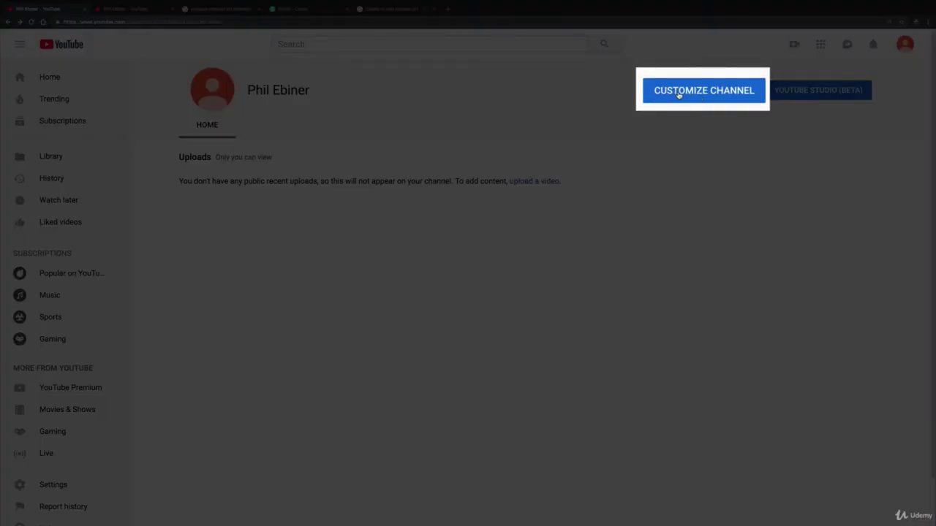
left_click(679, 95)
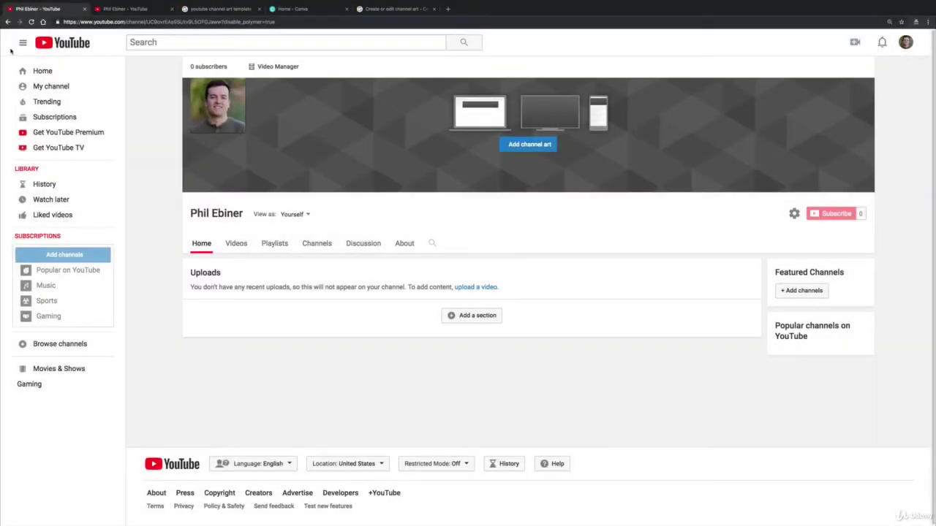
left_click(23, 43)
left_click(24, 44)
left_click(23, 45)
left_click(23, 44)
left_click(23, 44)
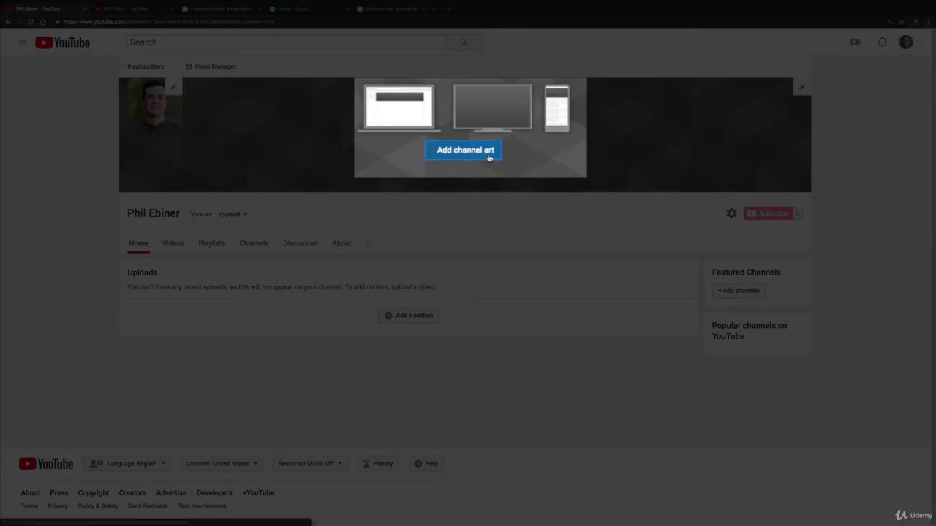
Open the channel art help article and expand the Get images for channel art tips
left_click(493, 159)
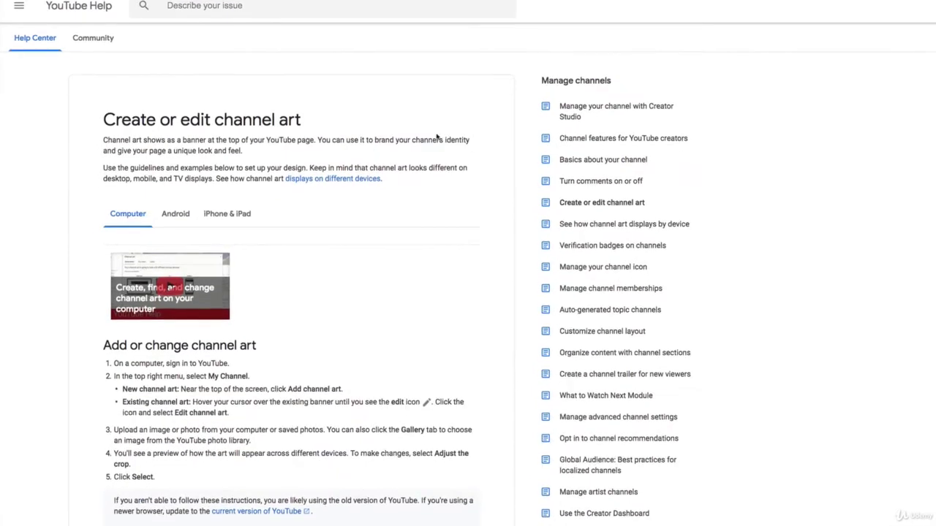
scroll(436, 136, "down", 5)
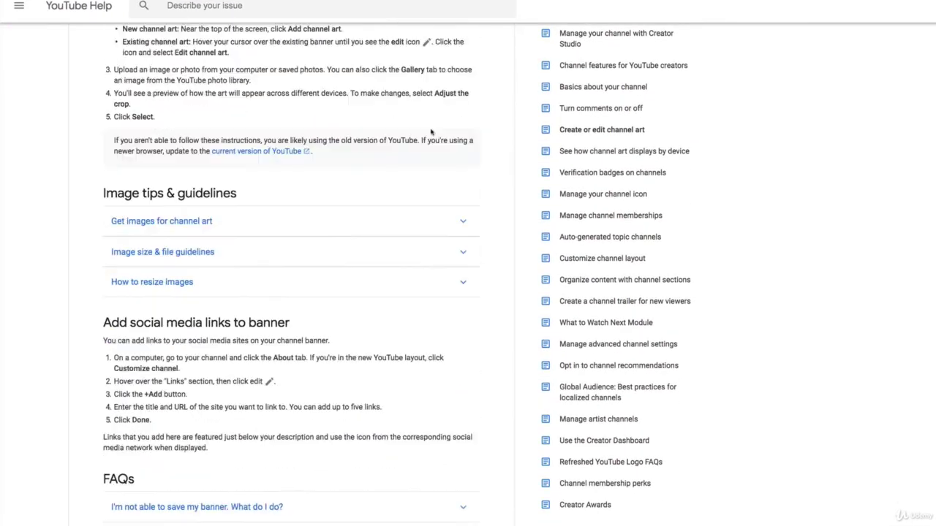
scroll(398, 258, "down", 1)
scroll(396, 257, "up", 1)
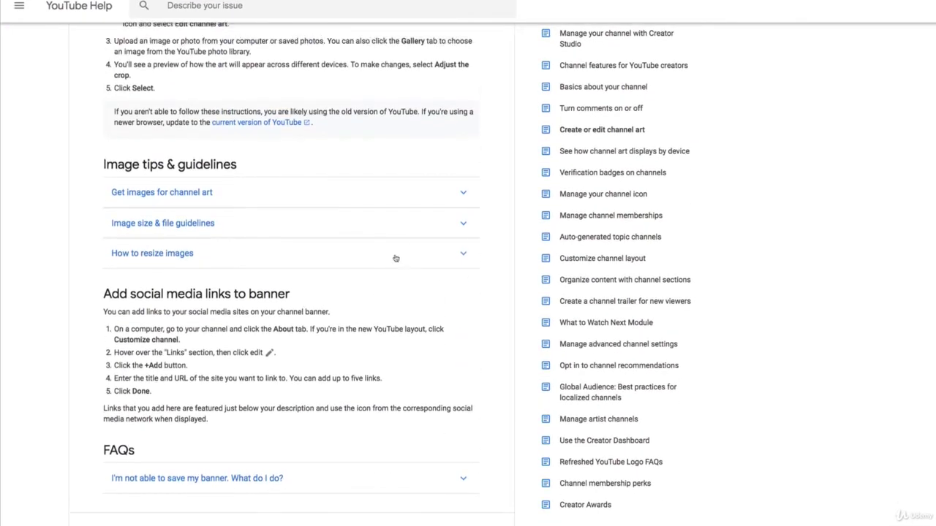
left_click(461, 194)
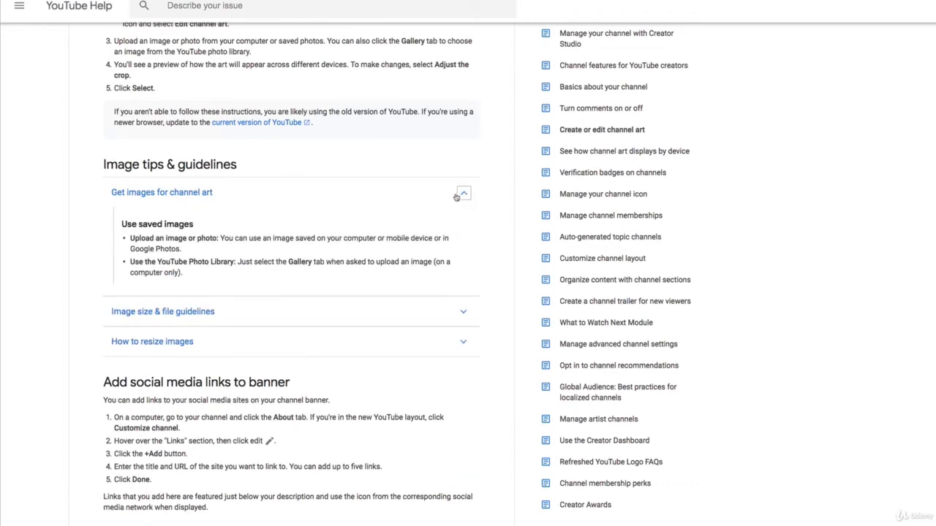
Expand Image size & file guidelines to see the recommended 2560 x 1440 px upload size
scroll(402, 299, "up", 3)
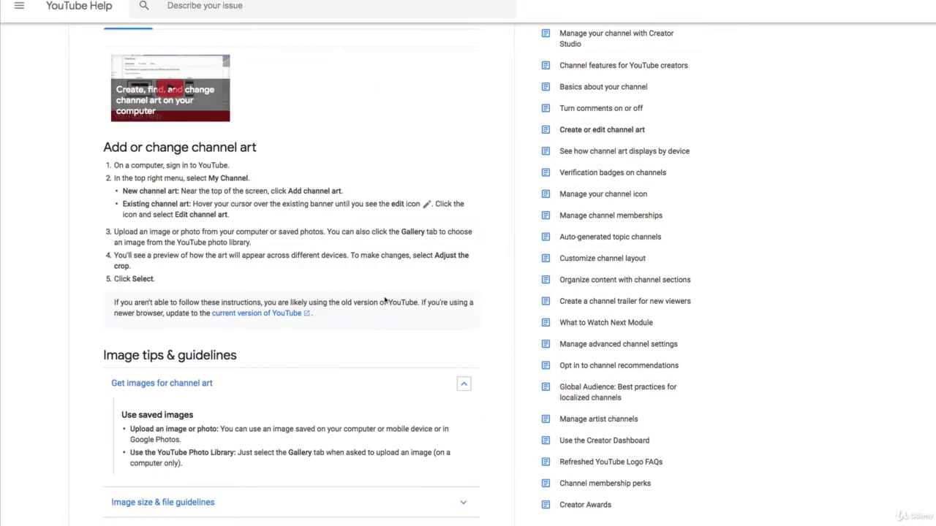
scroll(432, 330, "up", 2)
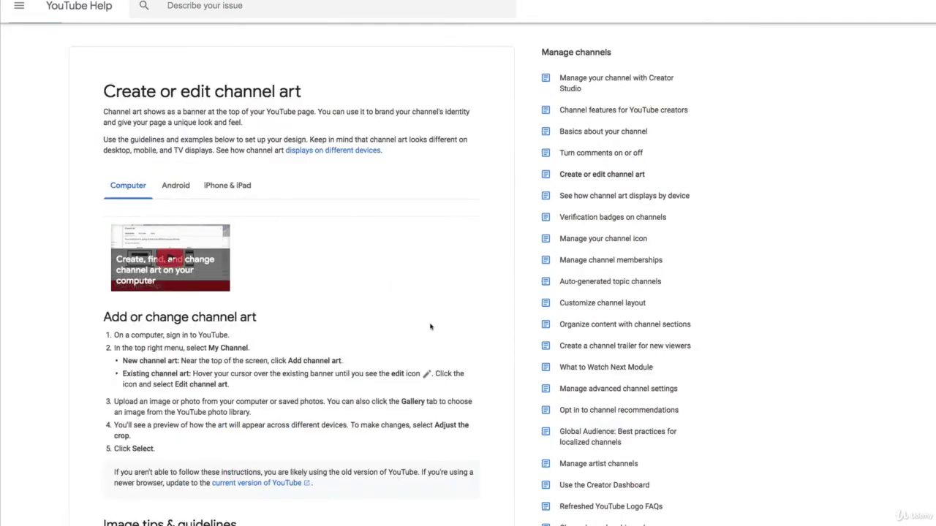
scroll(430, 327, "down", 5)
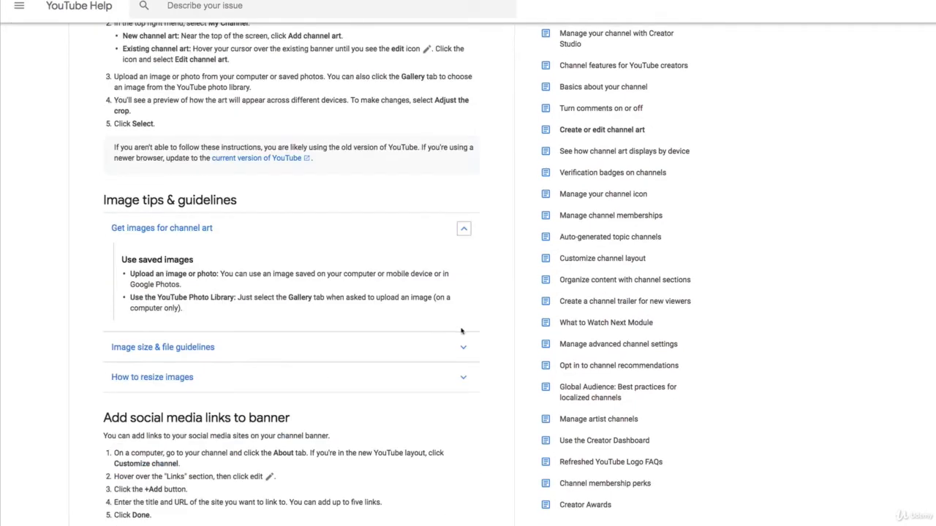
left_click(470, 349)
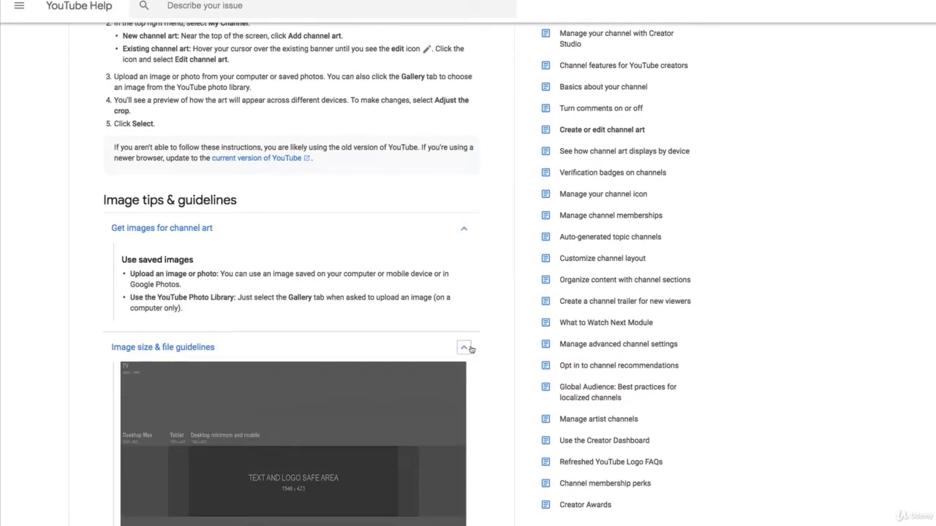
scroll(470, 349, "down", 5)
scroll(471, 346, "up", 2)
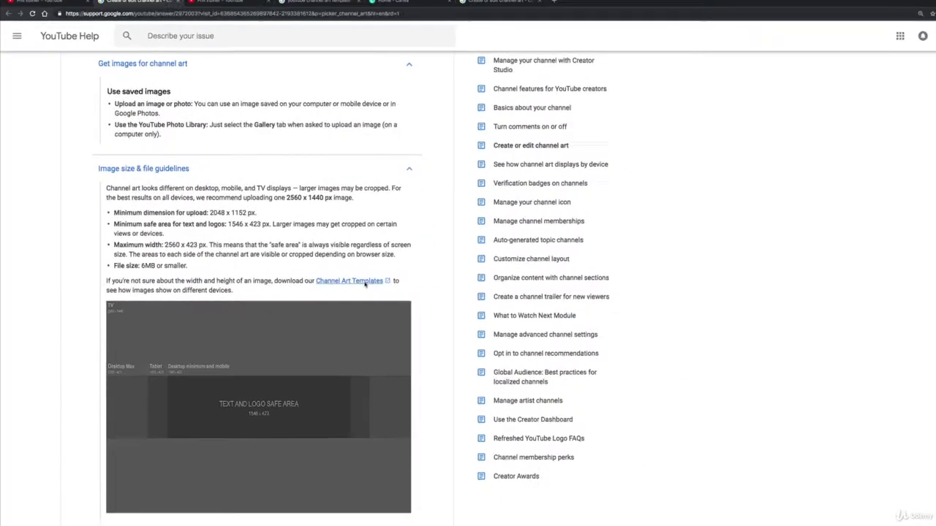
Download the Channel Art Templates archive to the Desktop and preview its Fireworks PNG template
left_click(406, 285)
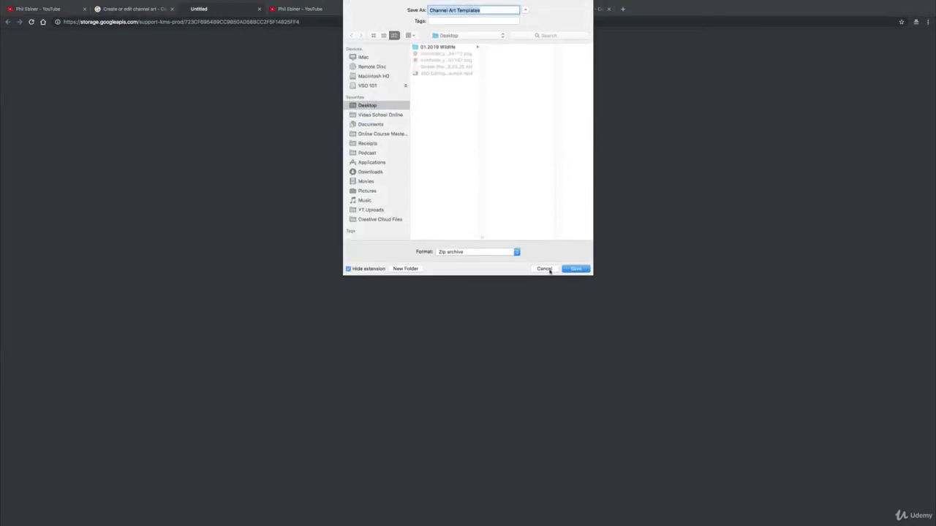
left_click(550, 270)
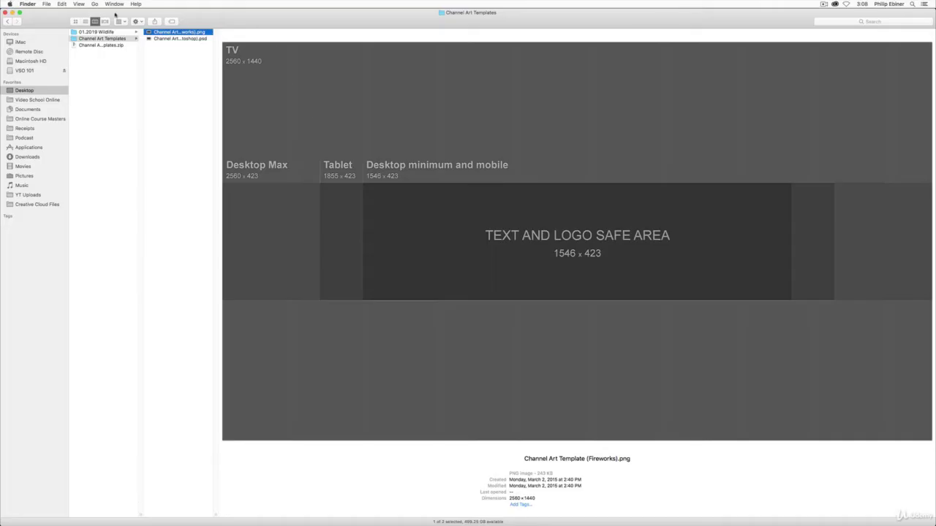
key("space")
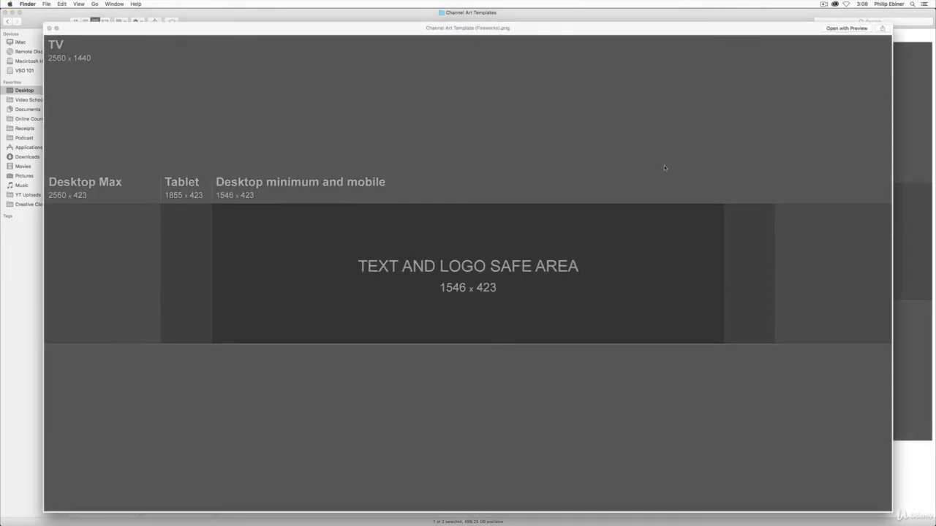
key("space")
key("Return")
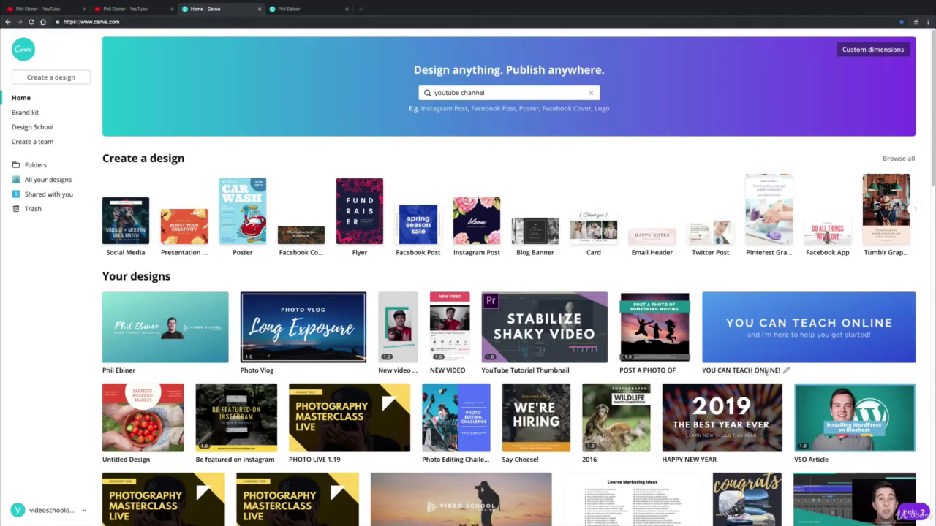
Switch to the Canva tab holding the teal Video School Online channel art design
scroll(765, 373, "down", 4)
scroll(766, 373, "up", 4)
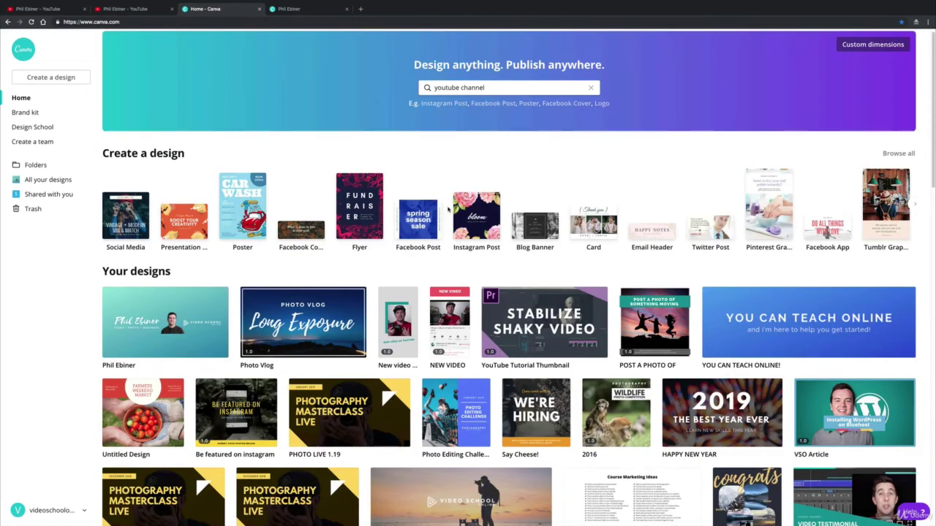
left_click(310, 9)
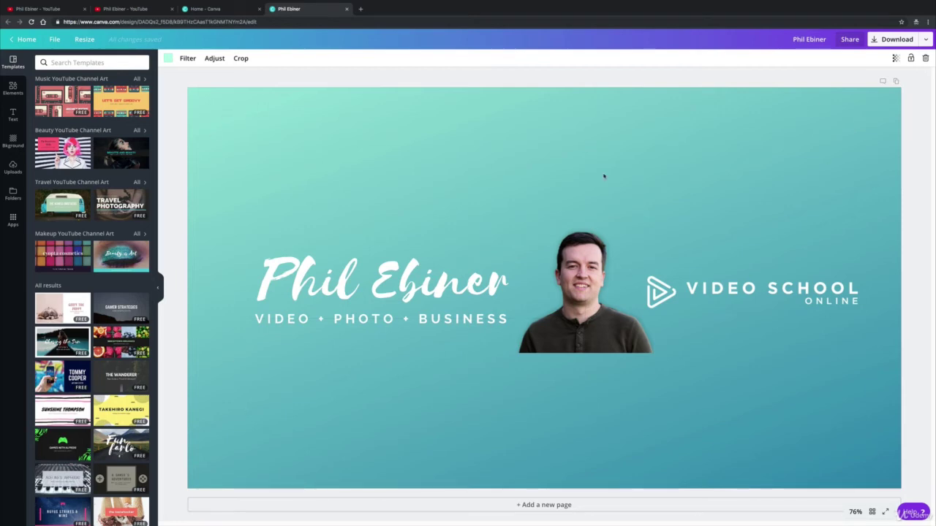
Duplicate the teal channel art page as a second page
scroll(85, 190, "down", 4)
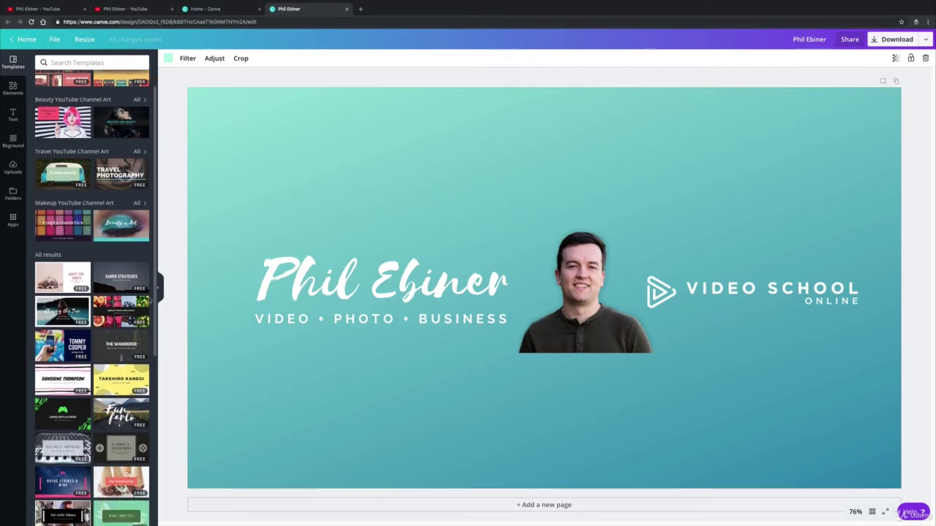
scroll(139, 289, "down", 4)
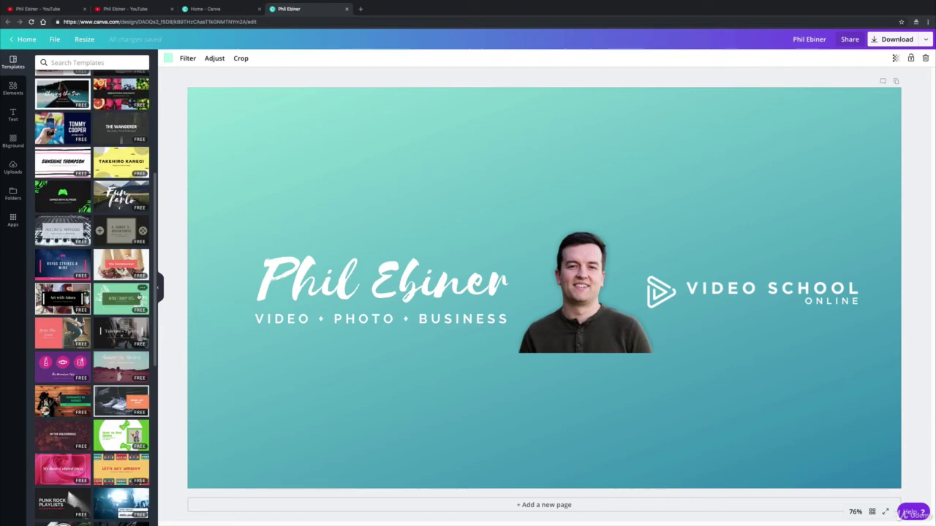
left_click(896, 82)
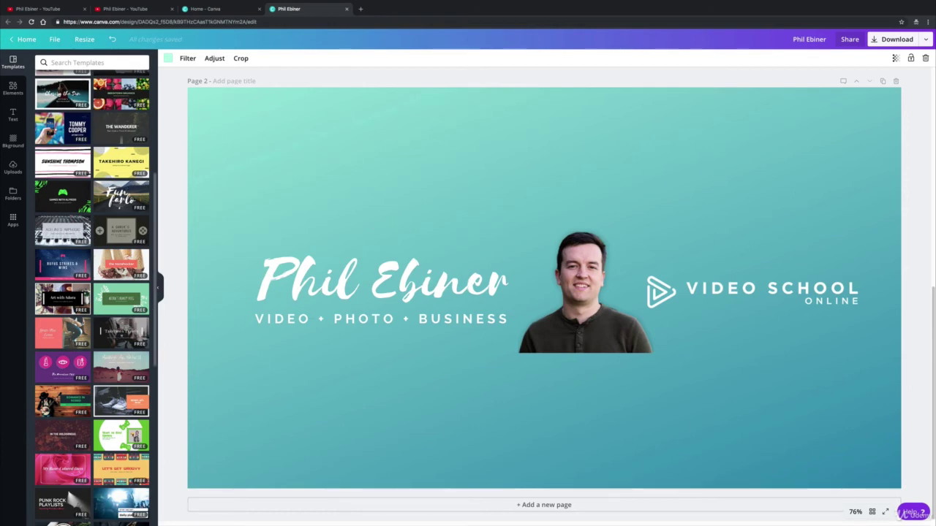
Try several templates on page 2, settling on the pink My Rose-Colored Days design
left_click(59, 93)
left_click(120, 333)
scroll(137, 463, "down", 1)
scroll(138, 464, "down", 3)
left_click(63, 361)
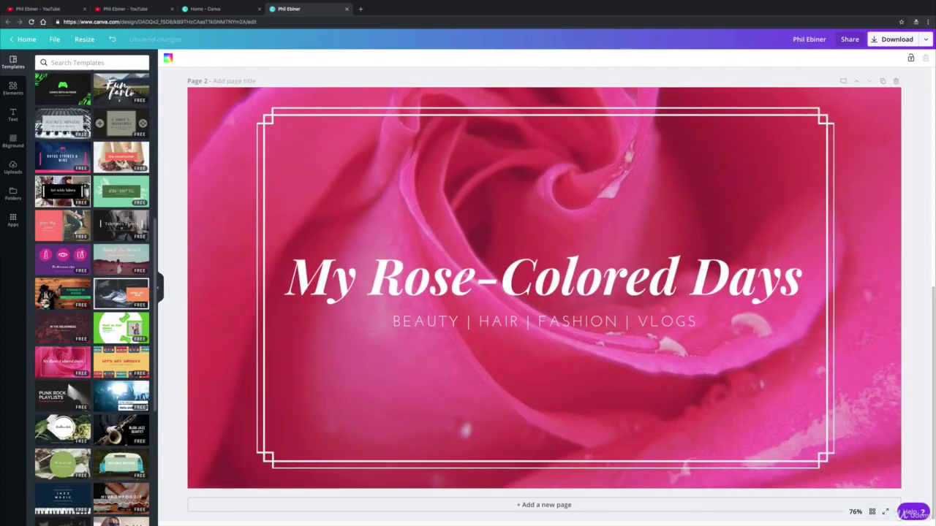
scroll(87, 429, "down", 6)
scroll(92, 298, "down", 2)
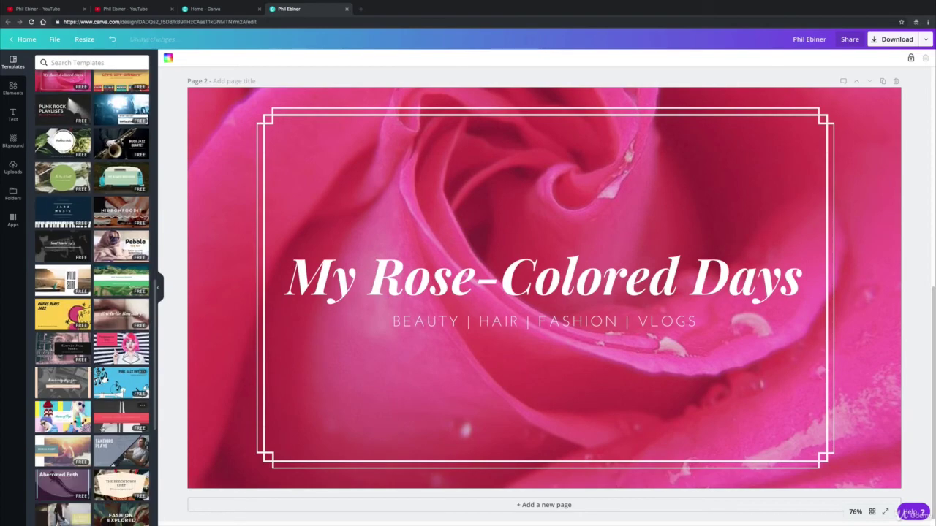
scroll(92, 298, "down", 2)
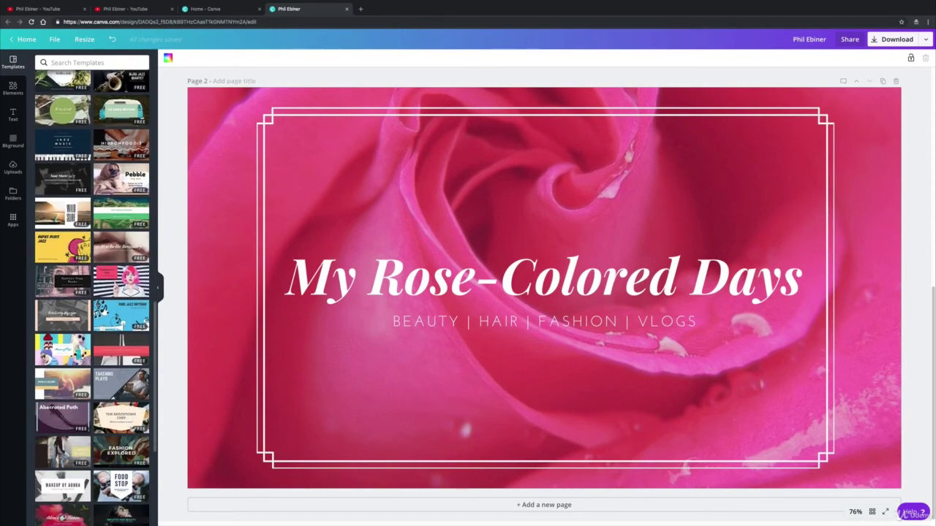
scroll(86, 307, "down", 4)
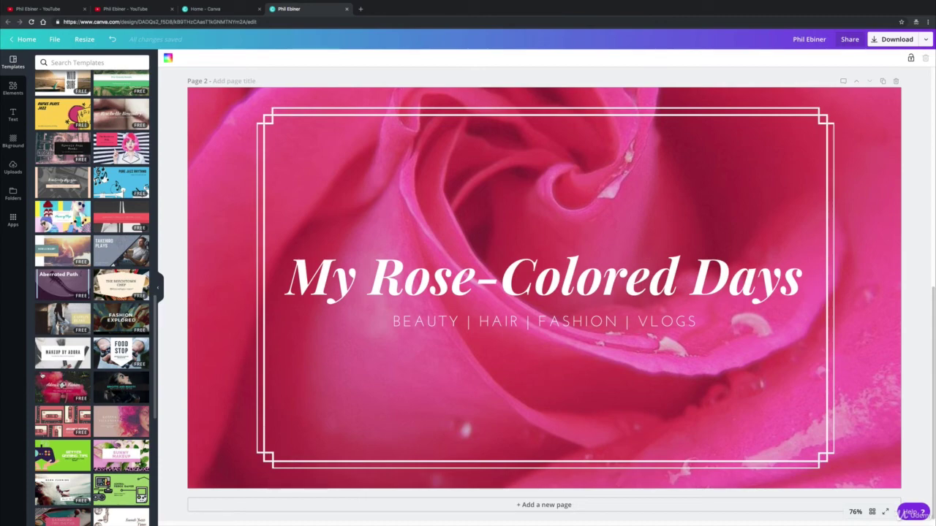
Search Canva for 'youtube channel art' and start a new YouTube Channel Art design
left_click(211, 8)
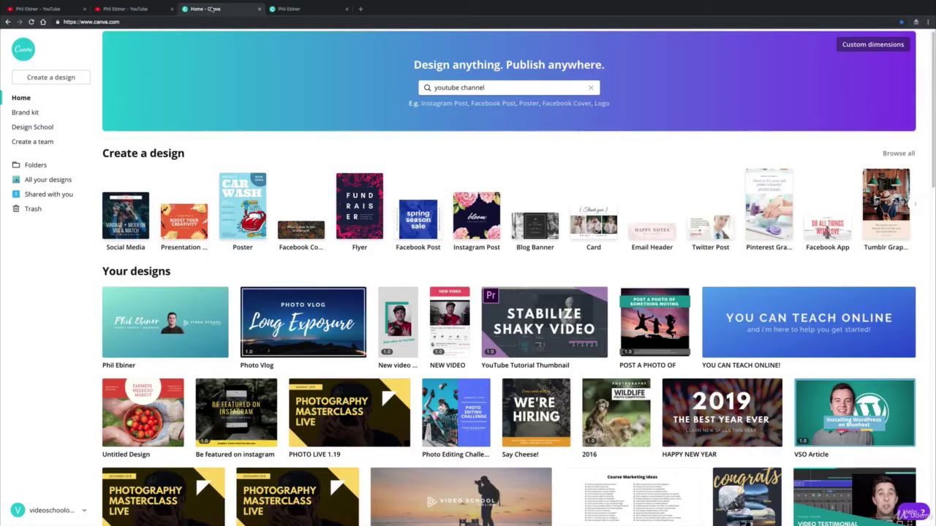
left_click(494, 86)
triple_click(494, 87)
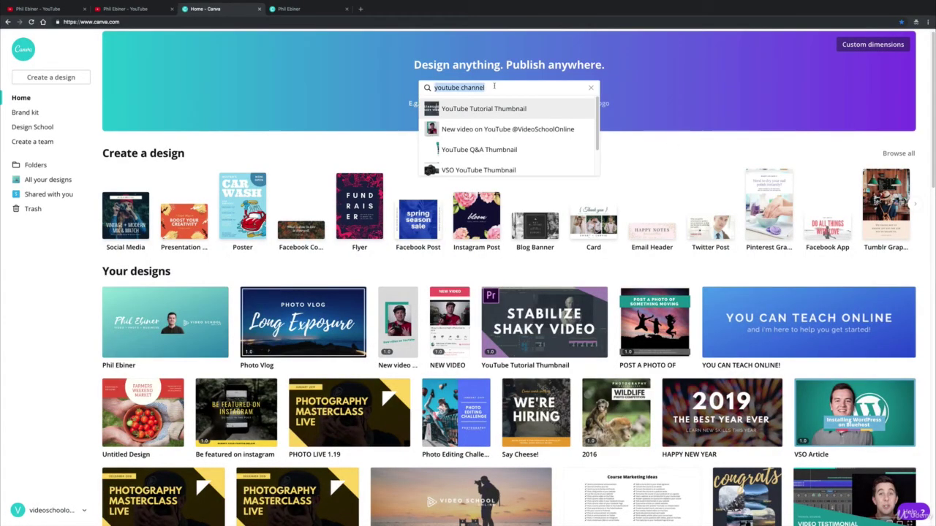
type("youtube c")
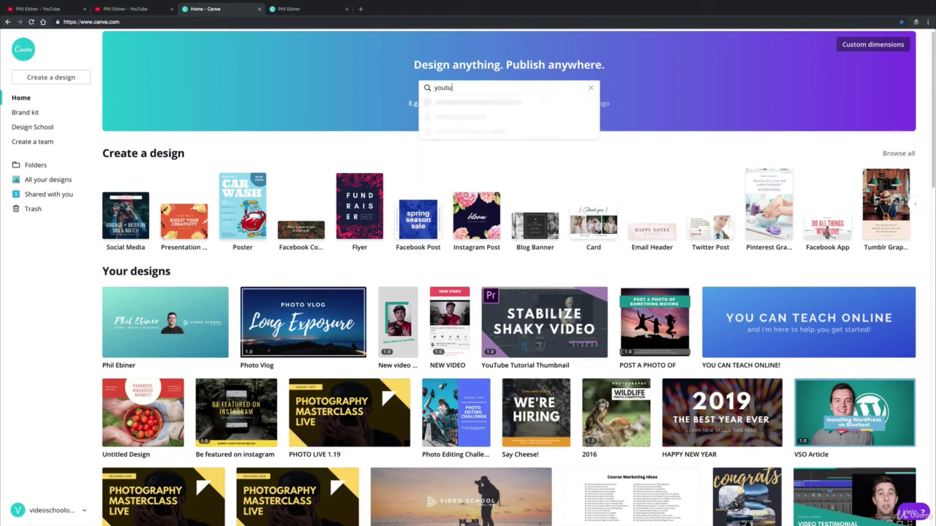
type("hannel art")
scroll(484, 114, "down", 2)
left_click(465, 166)
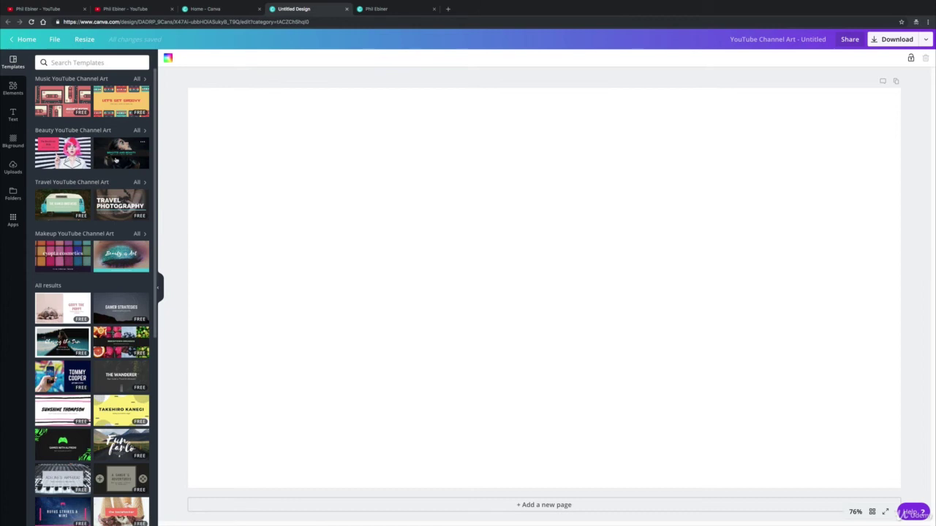
Apply the dark makeup template, retitle it with the creator's name, subtitled 'LEARN HOW TO YOUTUBE'
left_click(115, 159)
triple_click(570, 280)
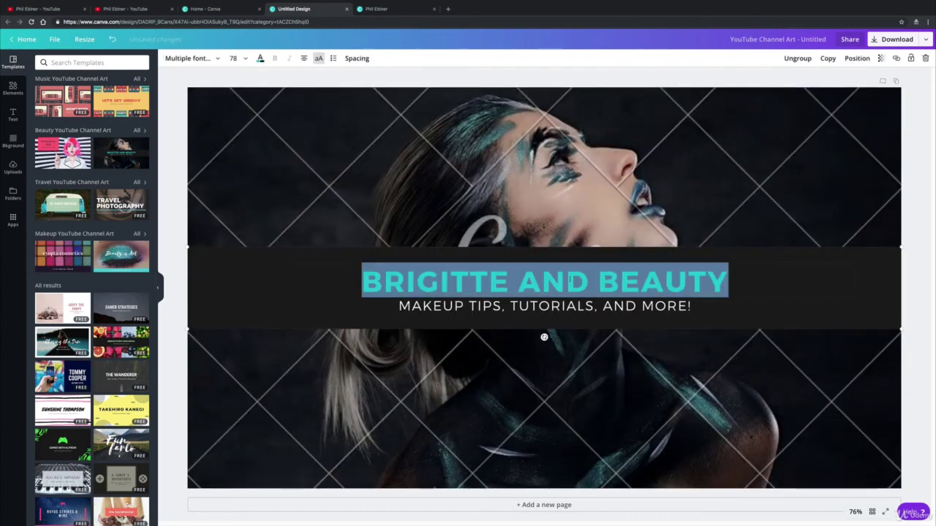
type("PHIL E")
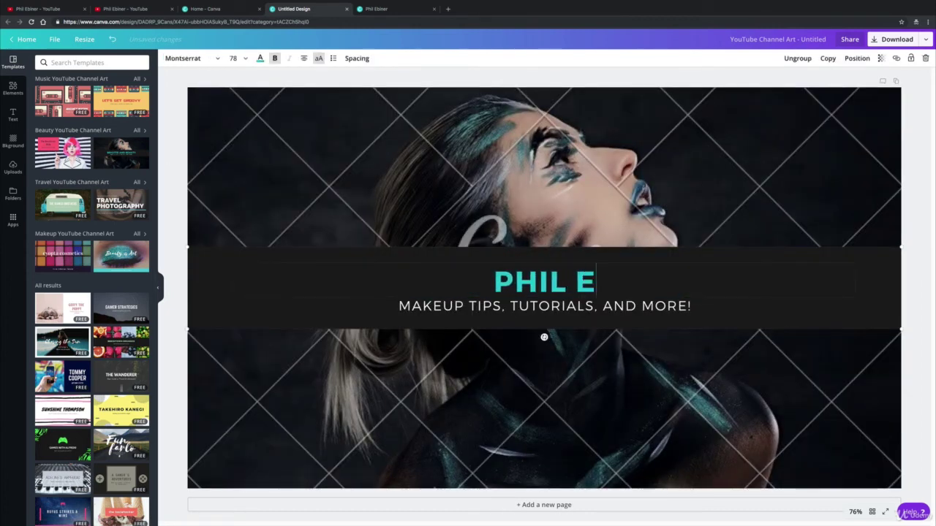
type("BINER")
triple_click(552, 306)
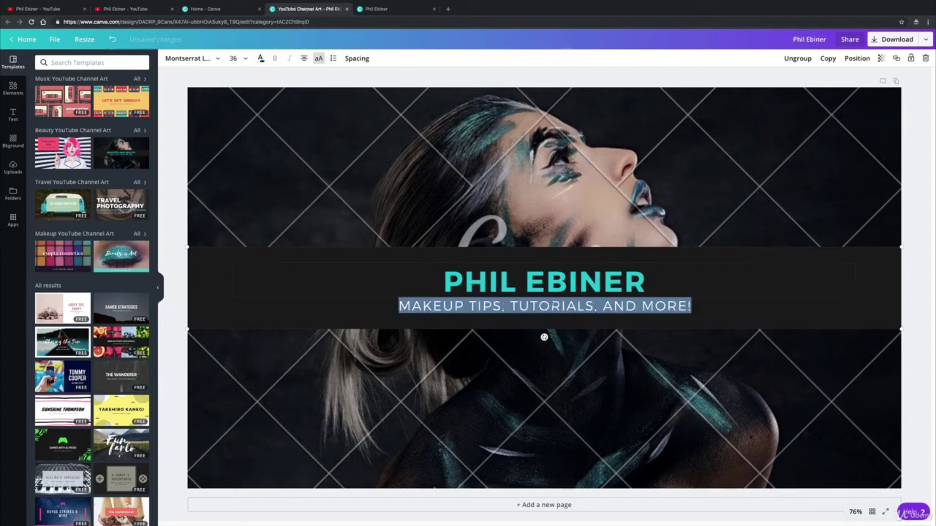
type("LEARN ")
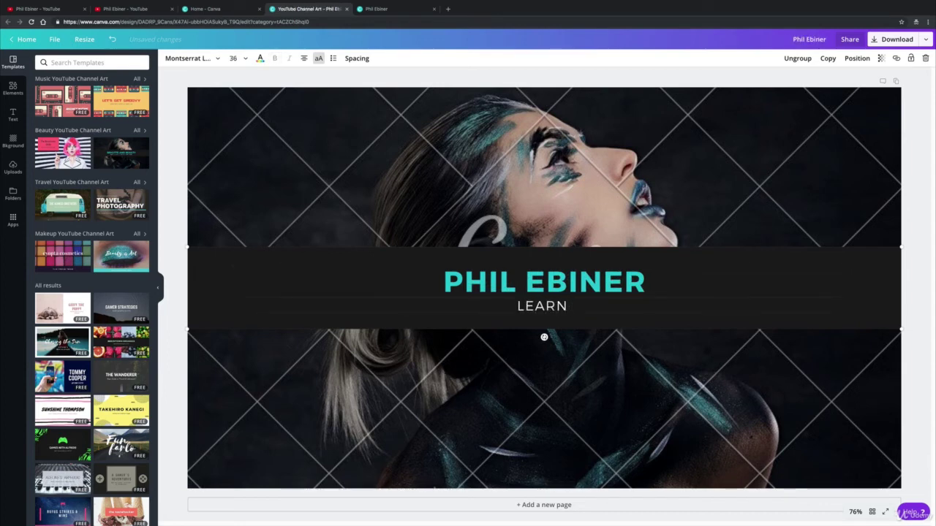
type("HOW TO YOUTUBE")
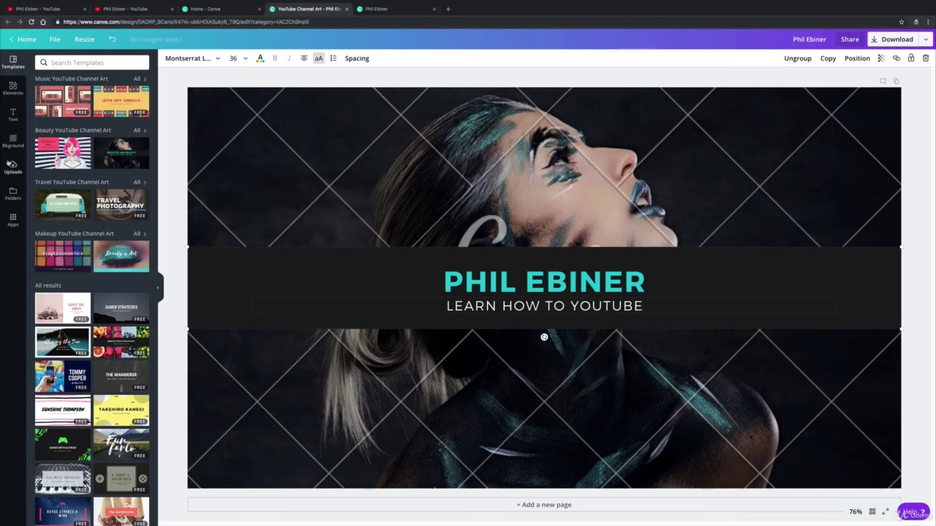
Delete the banner's background photo and replace it with a blue gradient background
left_click(374, 146)
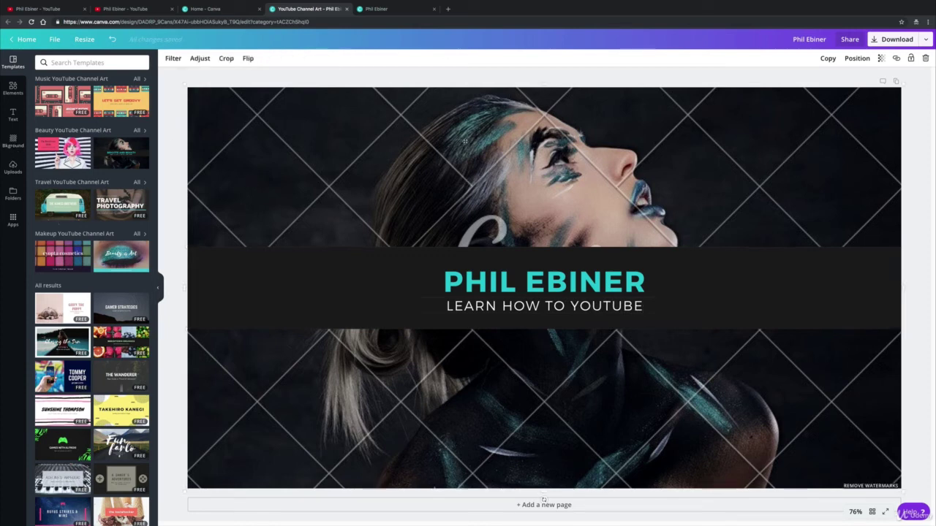
key("Delete")
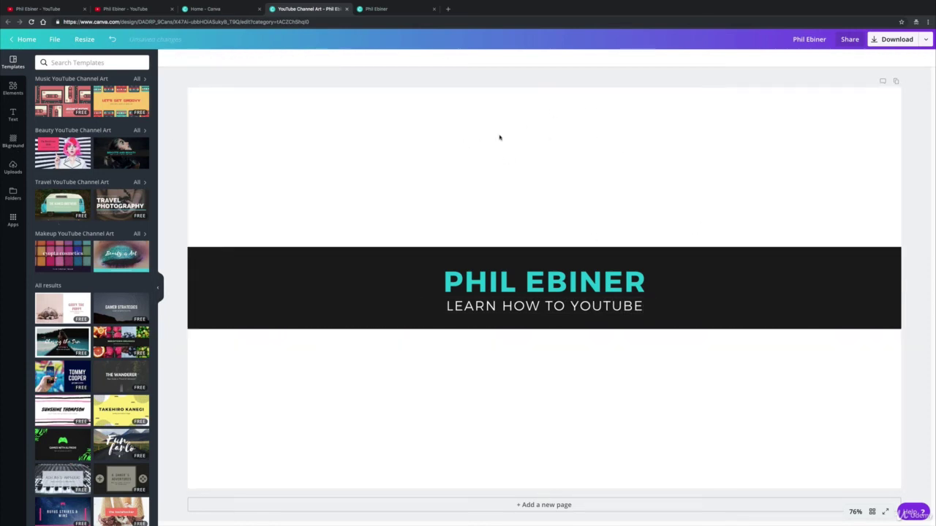
left_click(13, 140)
left_click(91, 240)
left_click(92, 279)
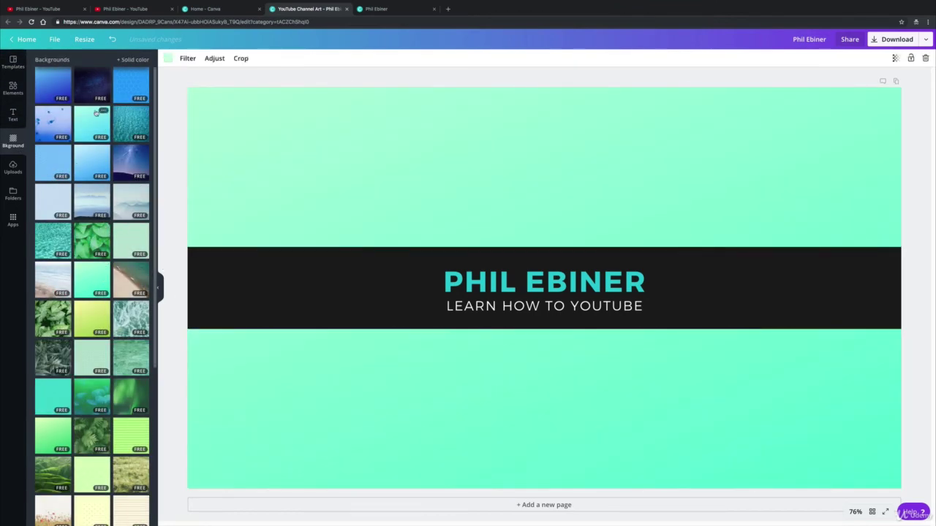
left_click(55, 88)
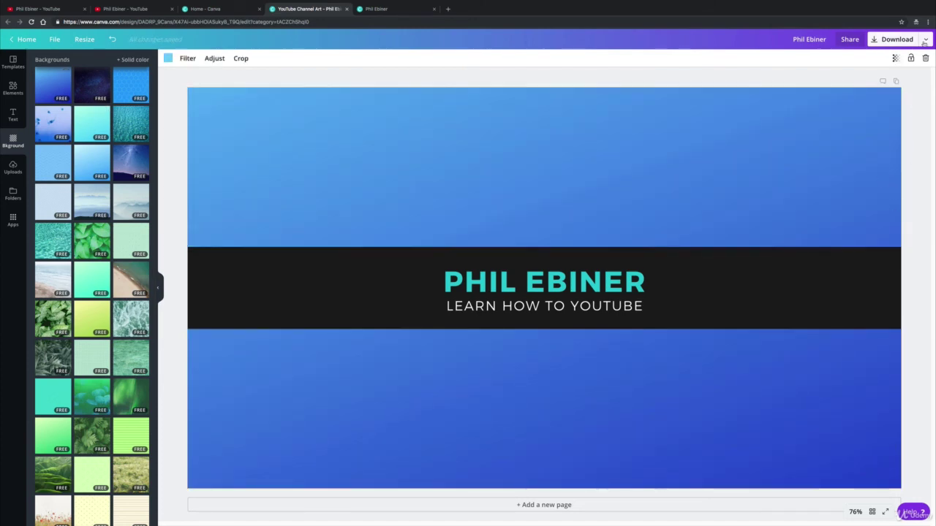
Download the banner design as a JPG file
left_click(926, 39)
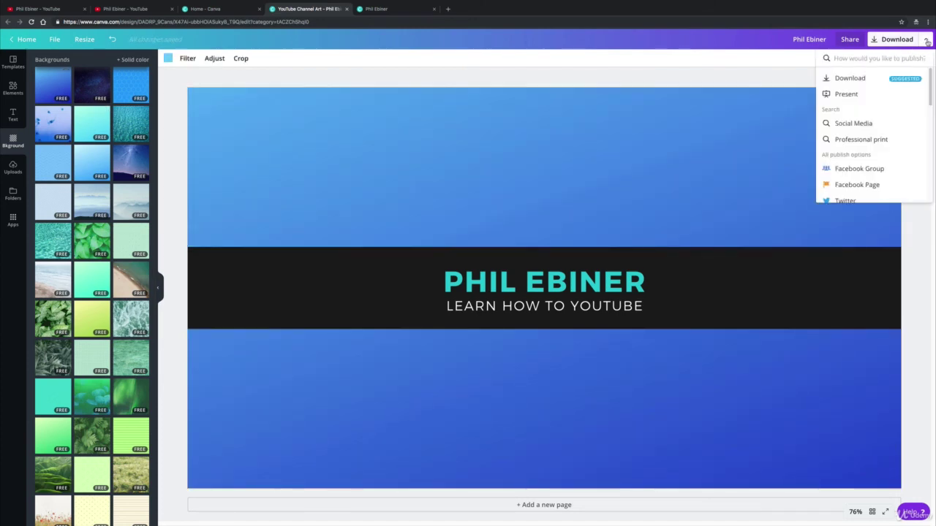
left_click(873, 78)
left_click(866, 93)
left_click(860, 126)
left_click(878, 115)
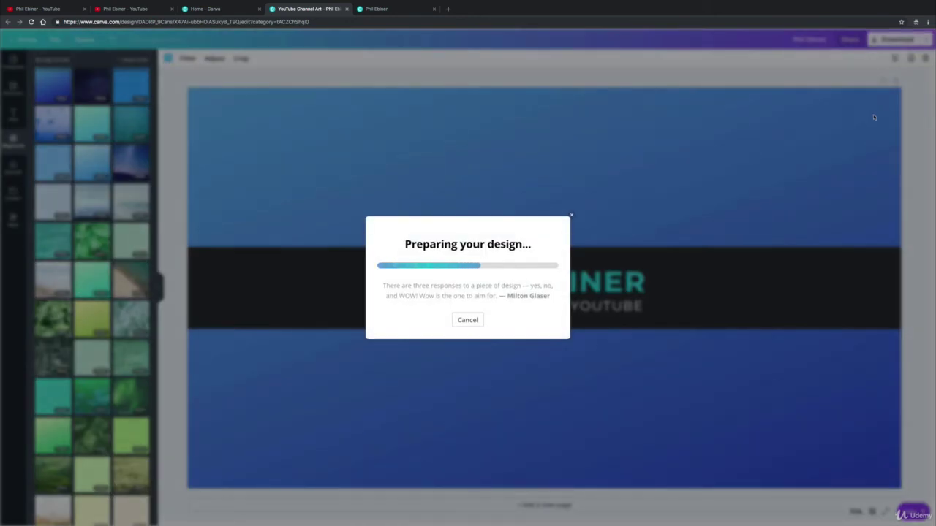
Open Add channel art on your own channel and save the downloaded banner file
left_click(126, 10)
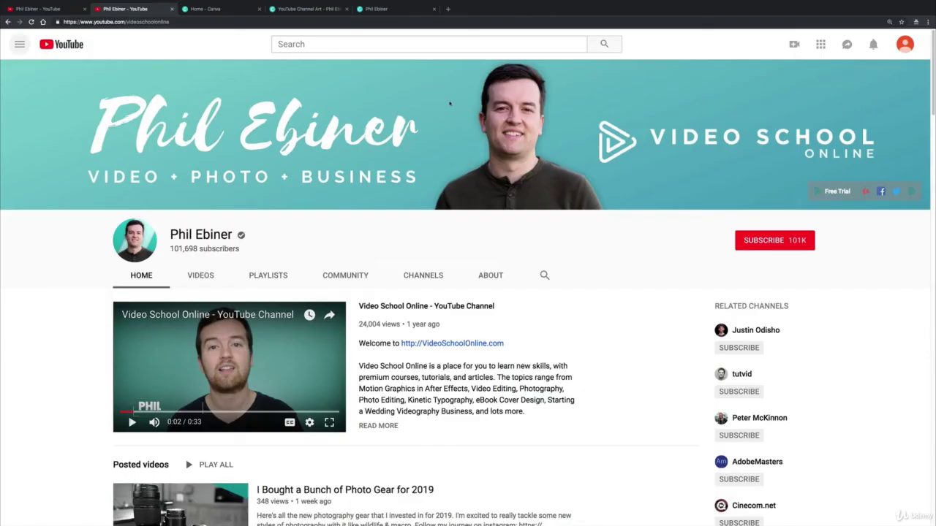
left_click(68, 11)
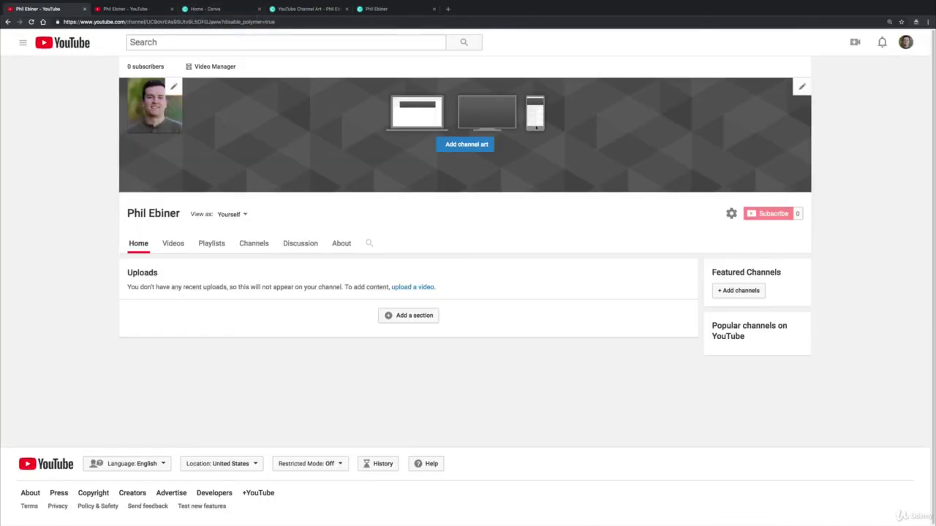
left_click(461, 146)
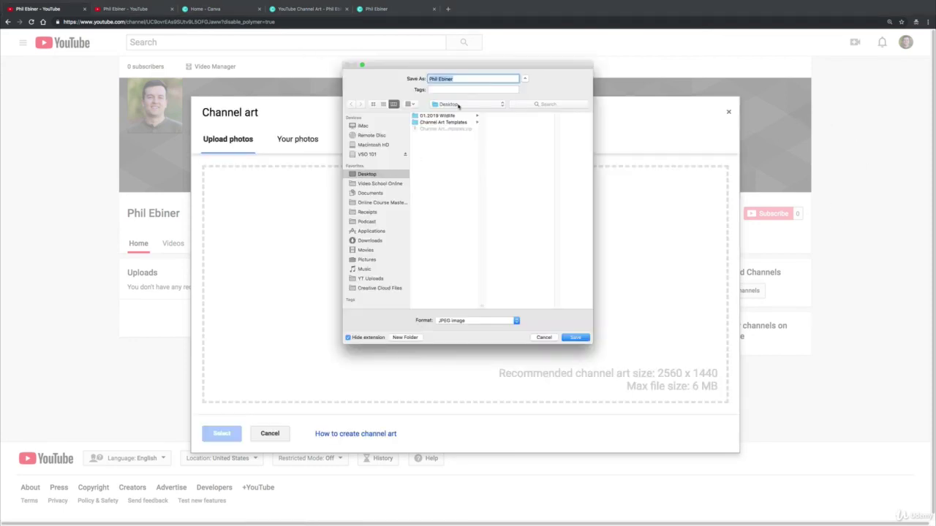
key("Right")
key("Return")
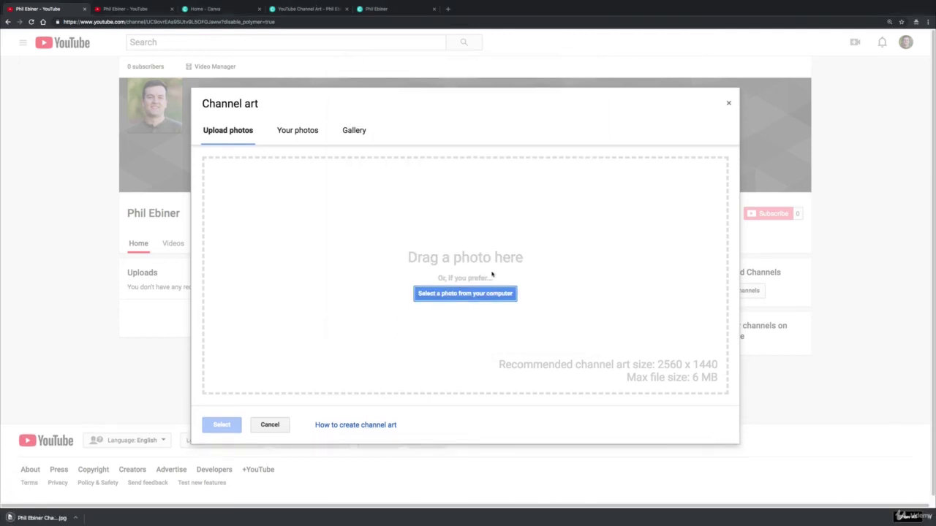
Upload the channel art JPG from the Desktop and zoom in to view the device previews
left_click(472, 294)
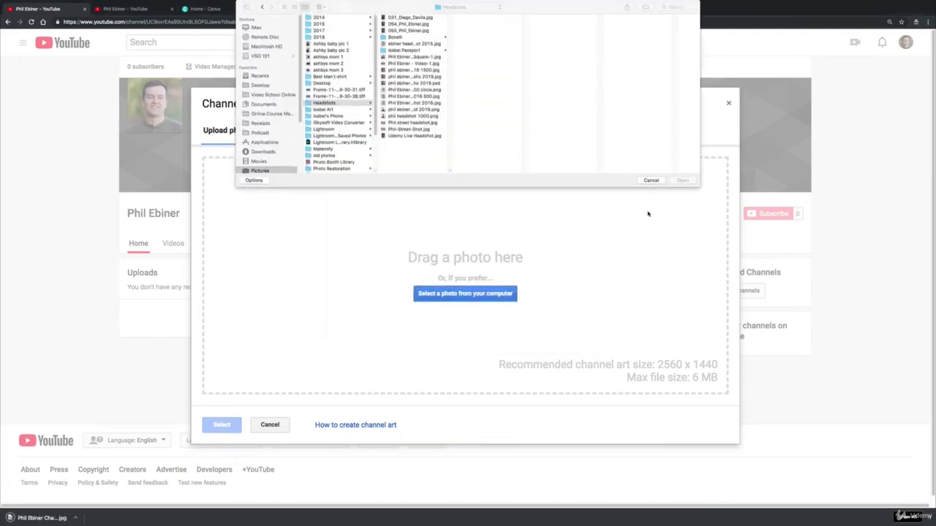
left_click(260, 86)
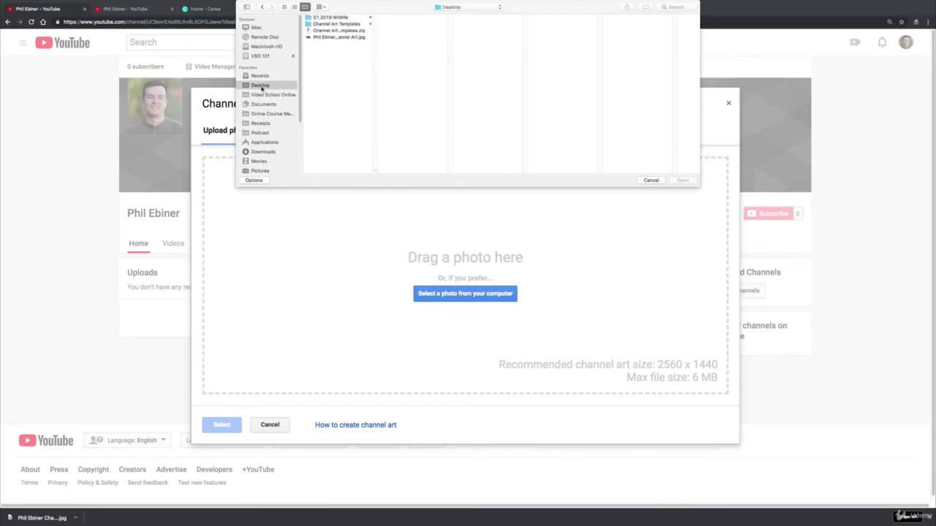
left_click(344, 38)
key("Return")
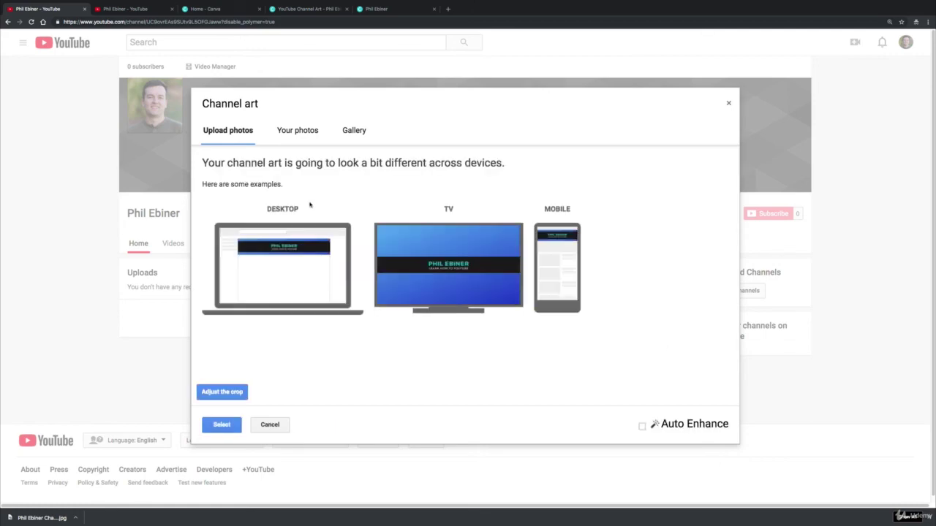
key("ctrl+plus")
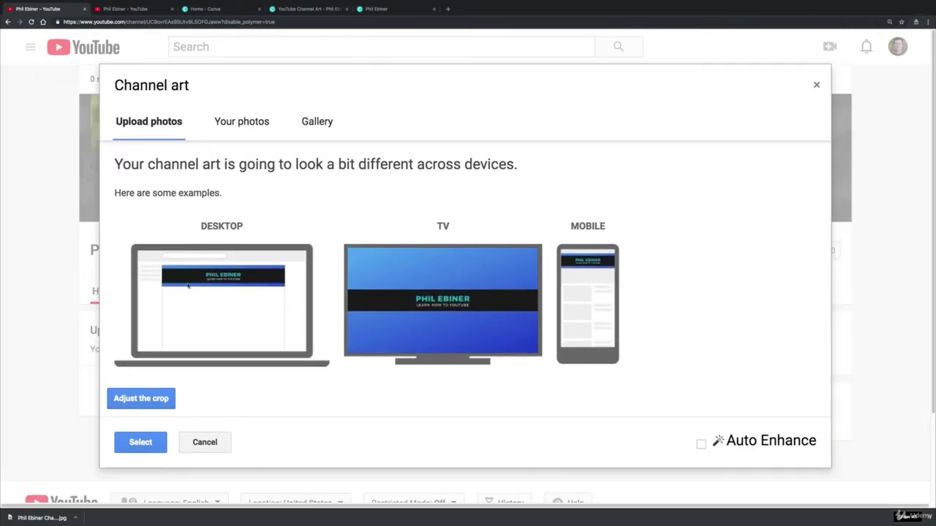
Widen the banner crop to span the full blue-gradient image, then recheck the desktop, TV and mobile previews
left_click(113, 396)
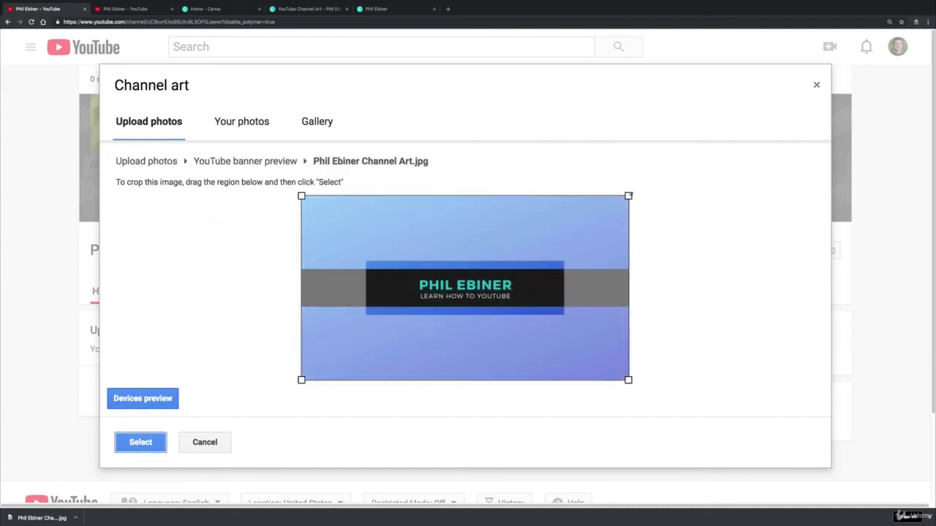
left_click_drag(629, 196, 574, 230)
left_click_drag(523, 289, 549, 271)
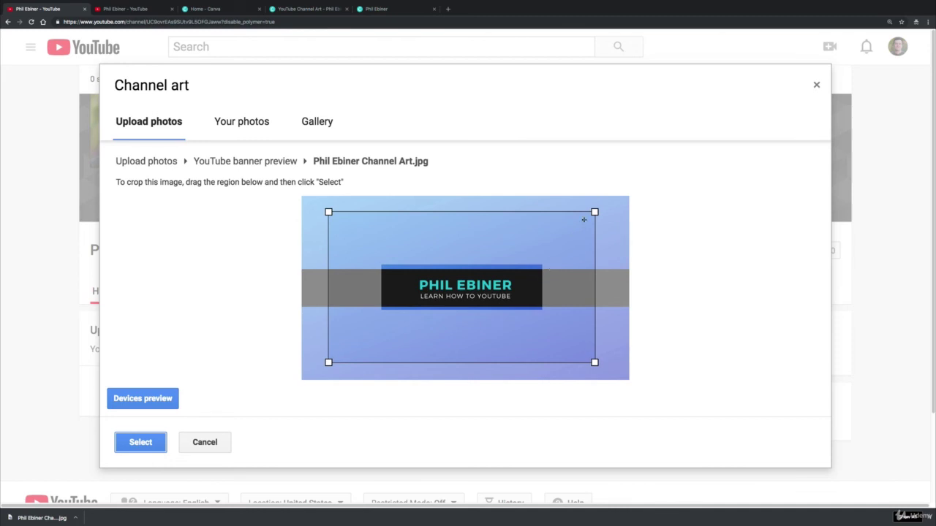
left_click_drag(587, 215, 677, 150)
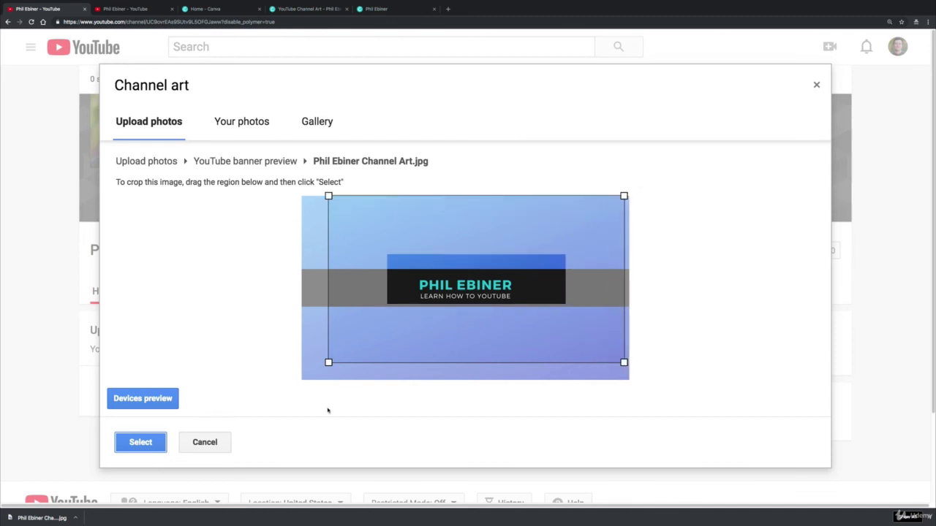
left_click_drag(328, 362, 280, 404)
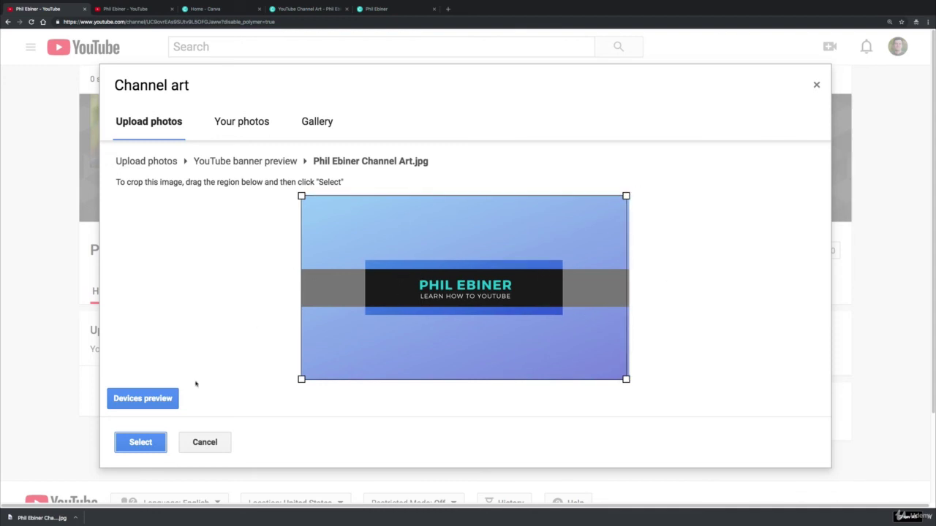
left_click(135, 442)
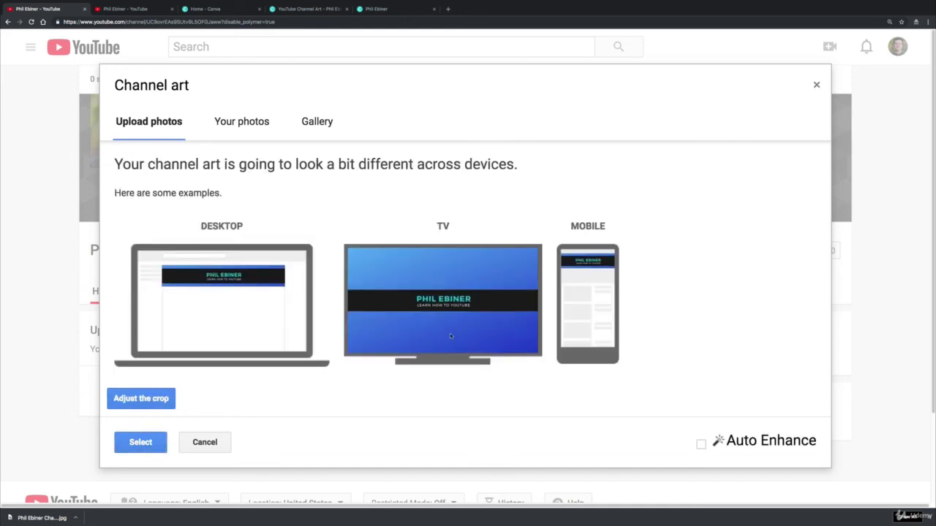
Save the cropped 'LEARN HOW TO YOUTUBE' banner as the channel art and view it on the channel page
left_click(146, 444)
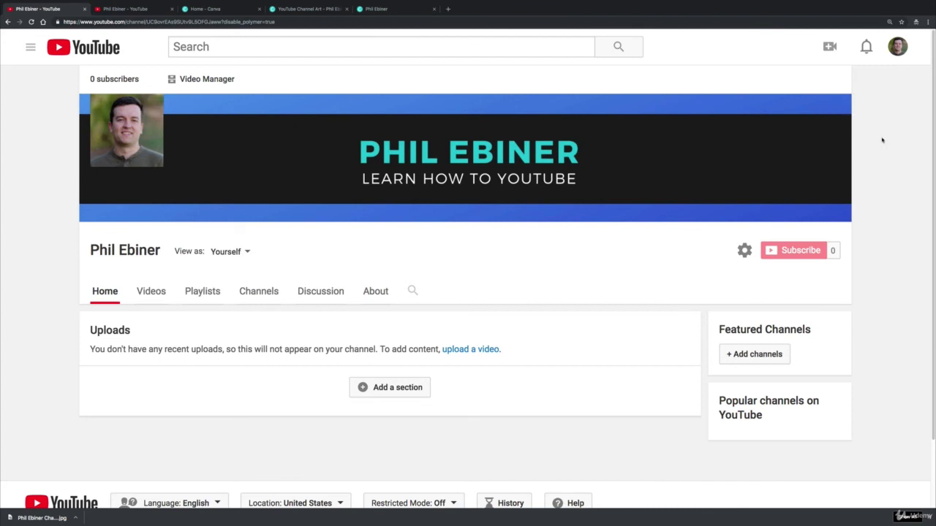
mouse_move(839, 108)
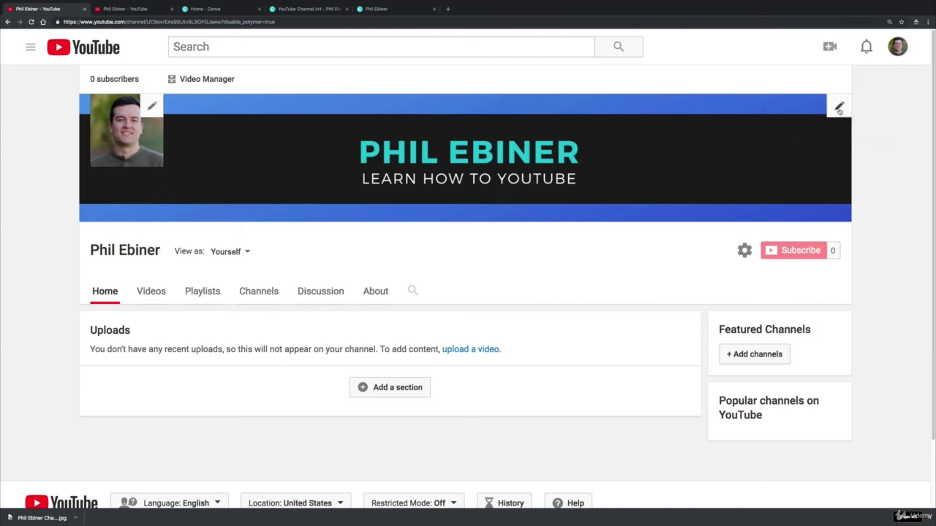